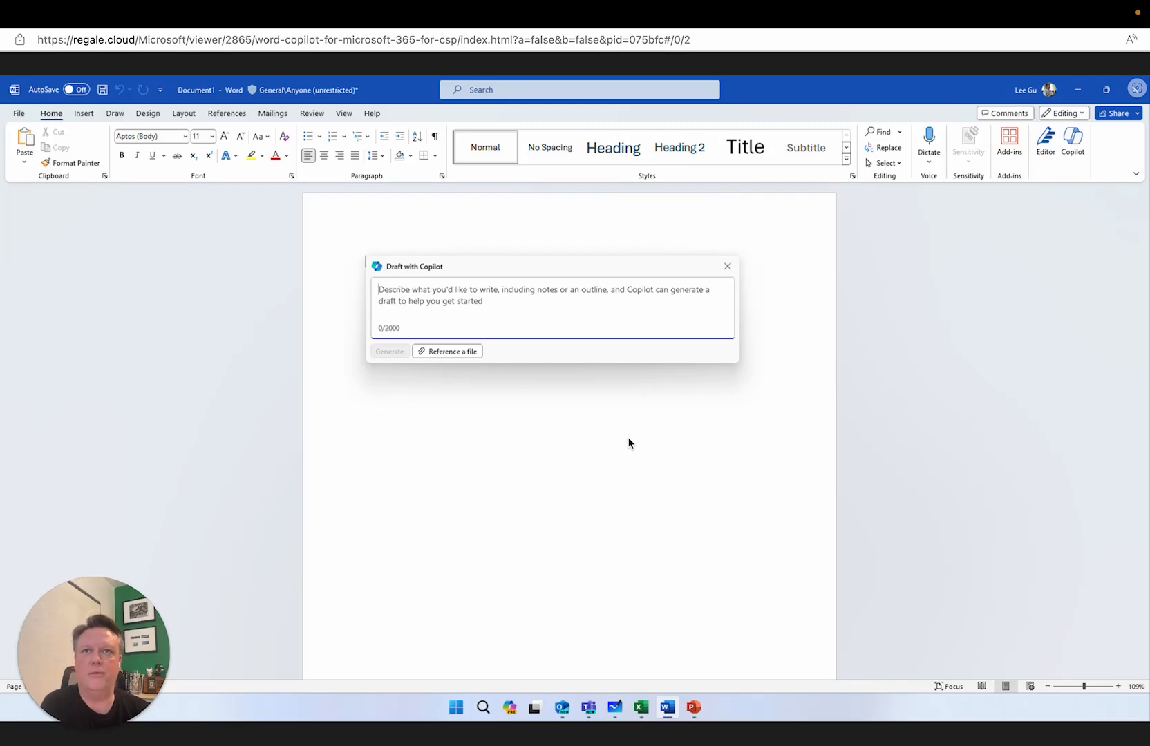
# Generate a draft from "Write a press release announcing the delay in recalled bike parts and communicate Adventure Works Bicycle's next steps to address the issue."
pyautogui.click(431, 295)
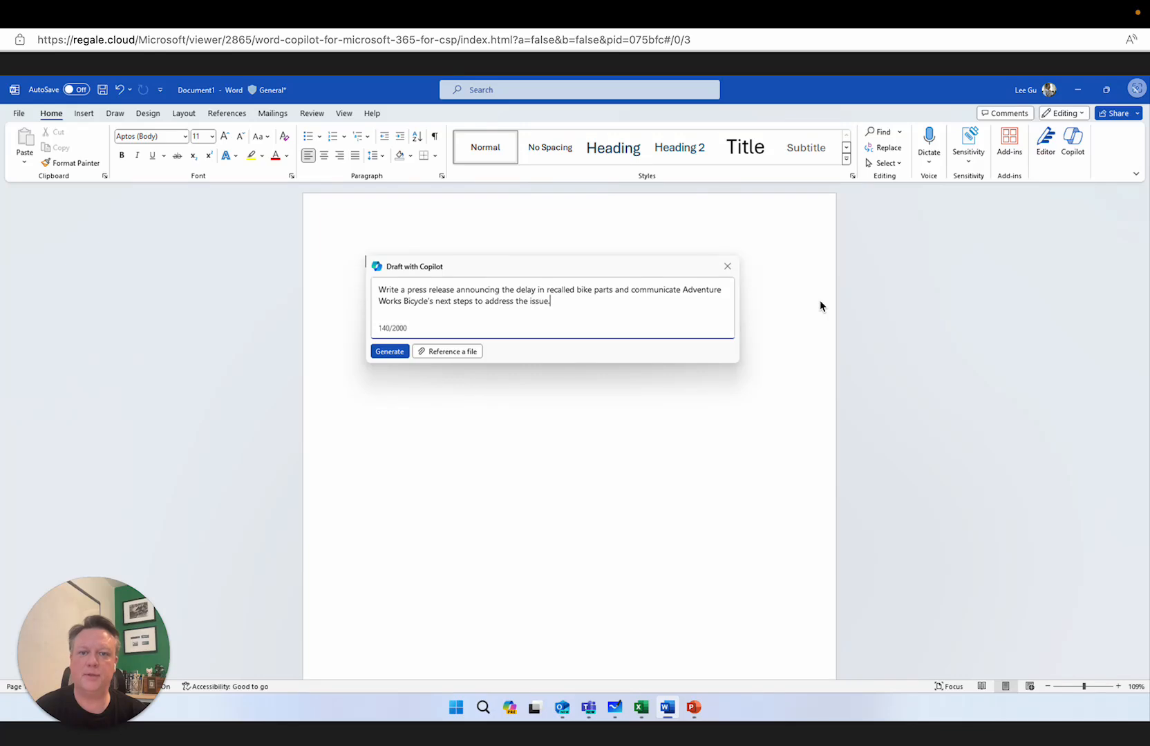
pyautogui.click(390, 351)
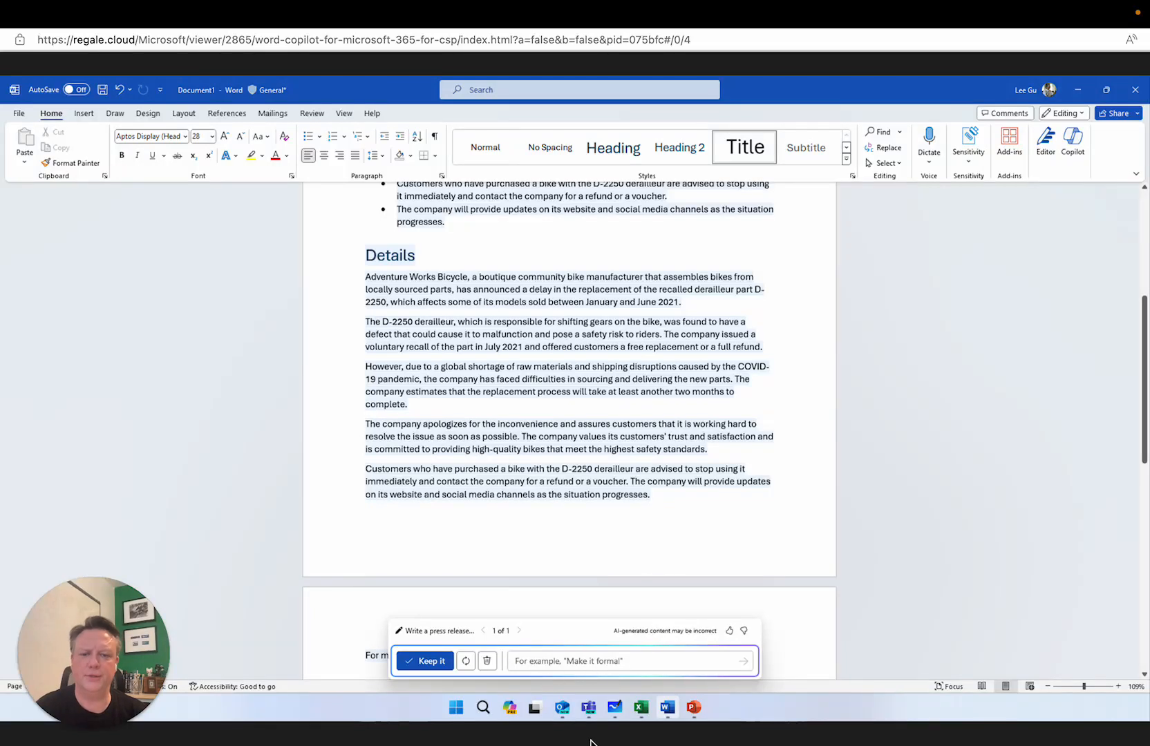
# Refine the generated press release with the instruction "Make it formal" and keep the regenerated draft
pyautogui.click(571, 661)
pyautogui.write('Make it formal')
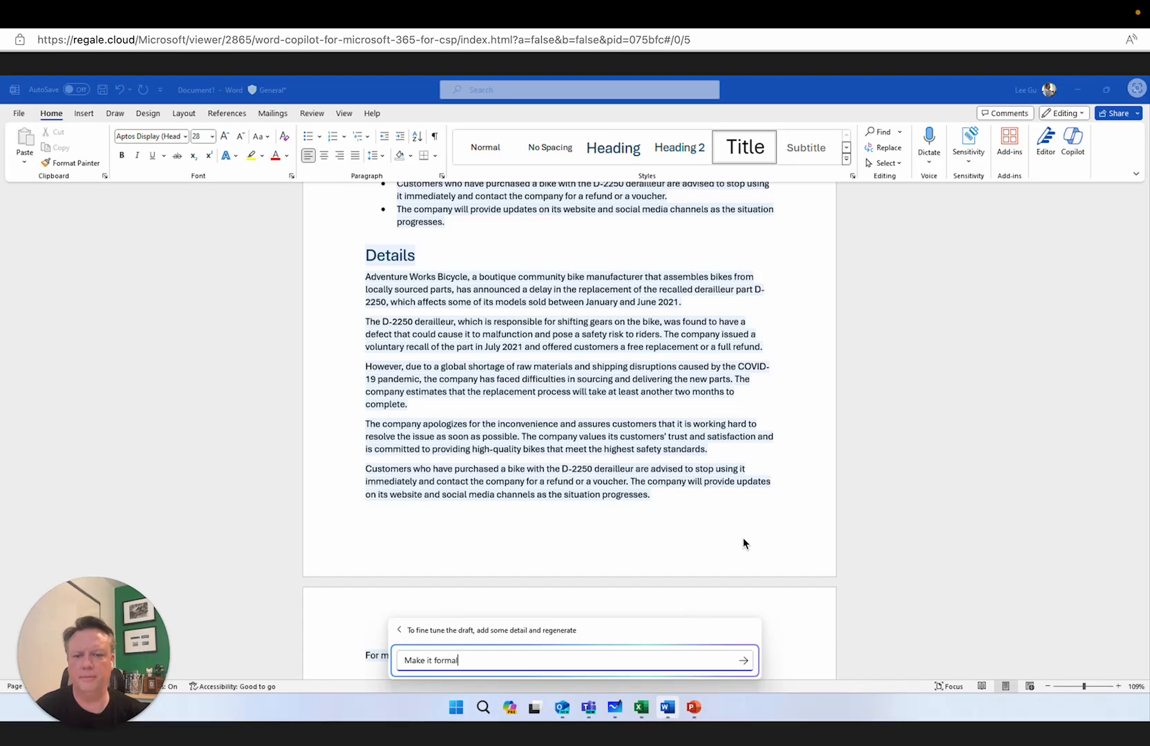
pyautogui.click(743, 660)
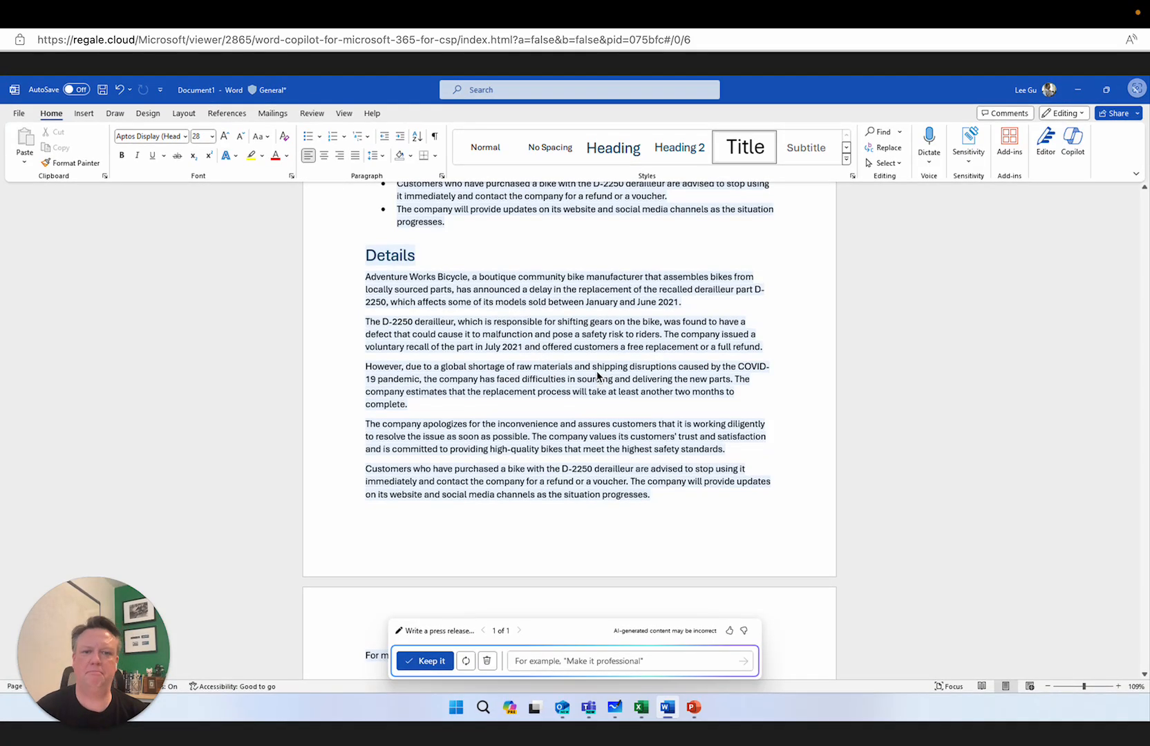
pyautogui.click(444, 660)
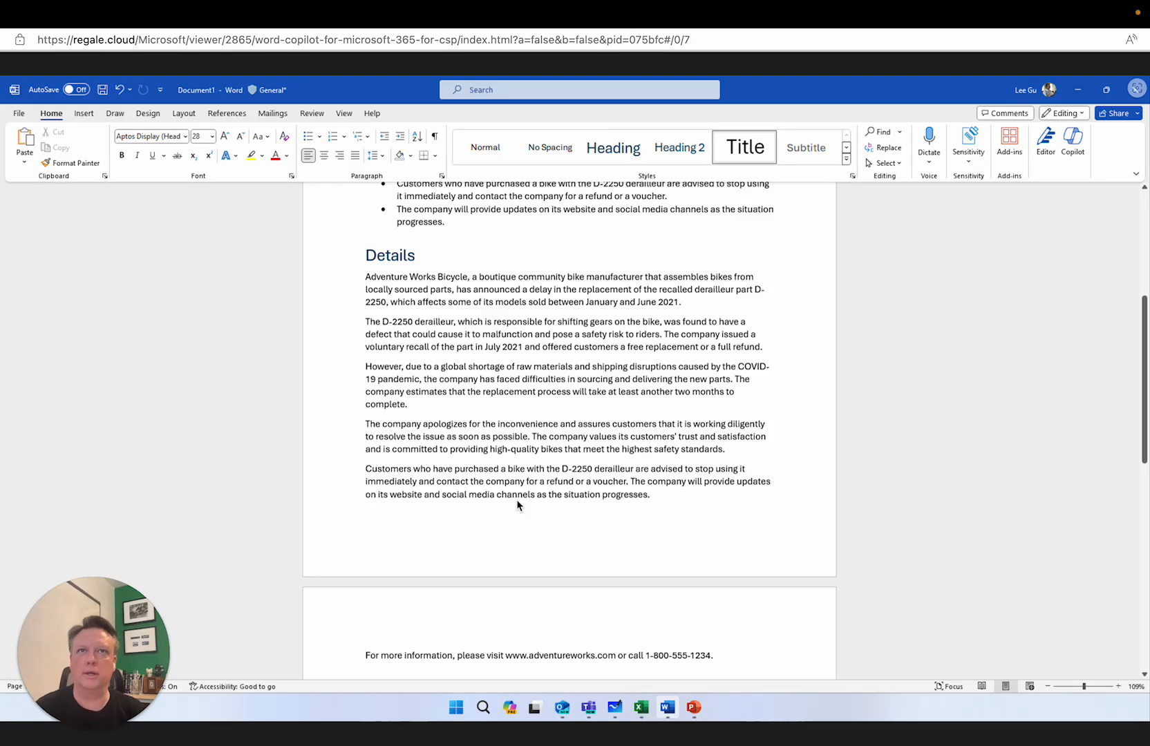
# Ask Copilot "Question: Does the press release mention the recalled part name?" about the document, then close the chat
pyautogui.click(1076, 142)
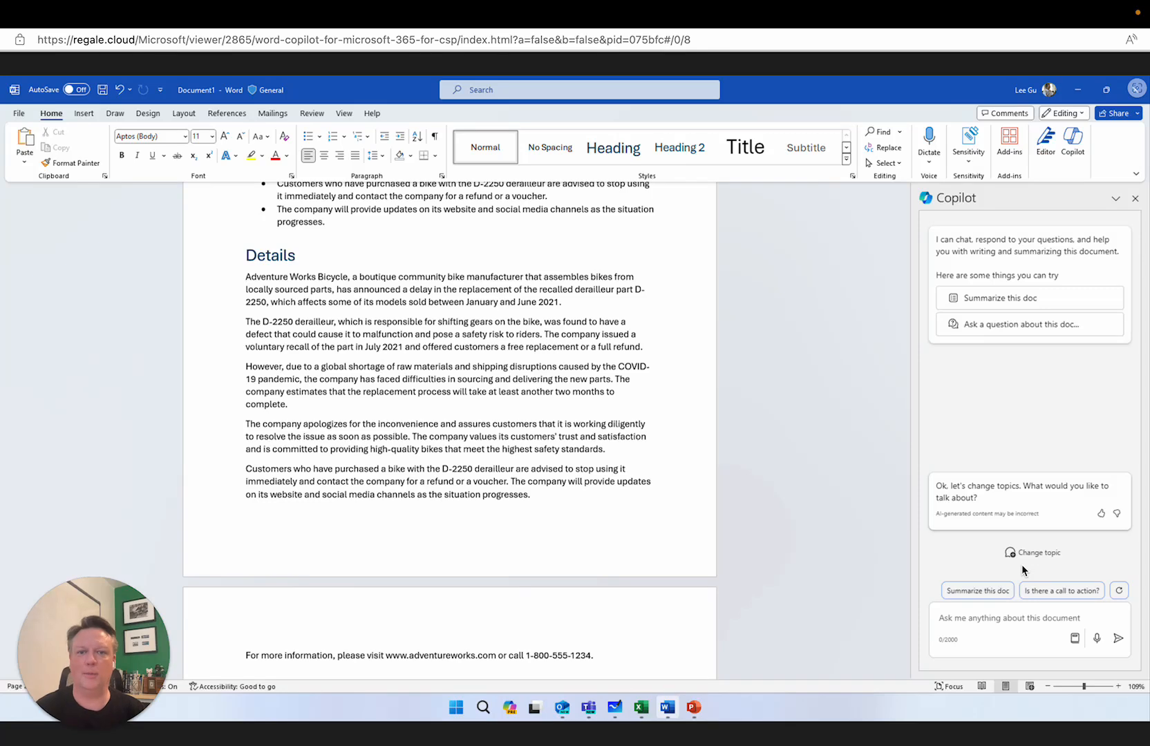
pyautogui.click(1021, 327)
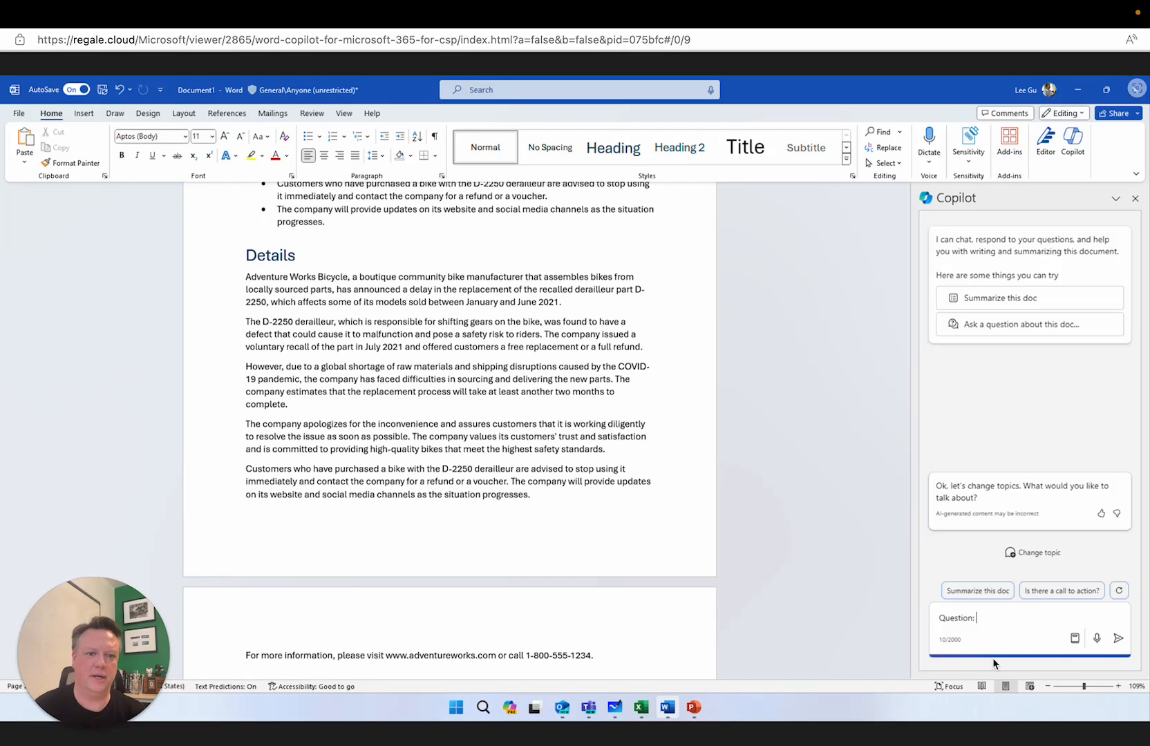
pyautogui.click(993, 629)
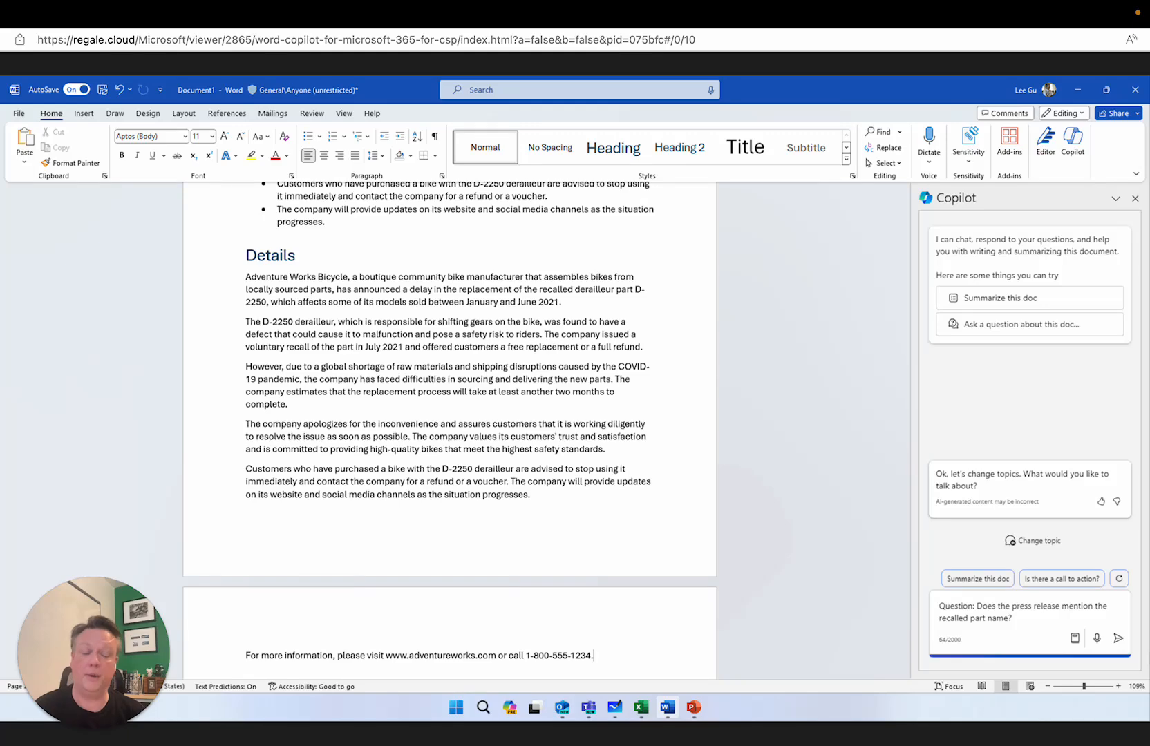
pyautogui.click(1119, 640)
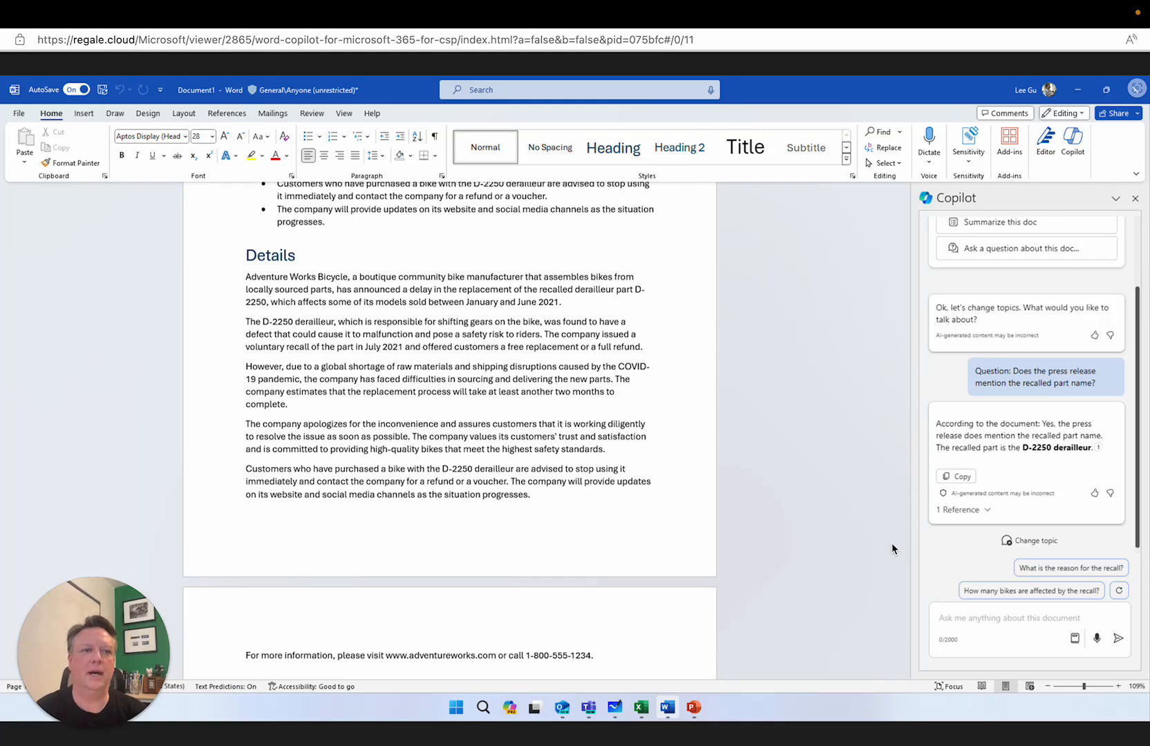
pyautogui.click(1134, 198)
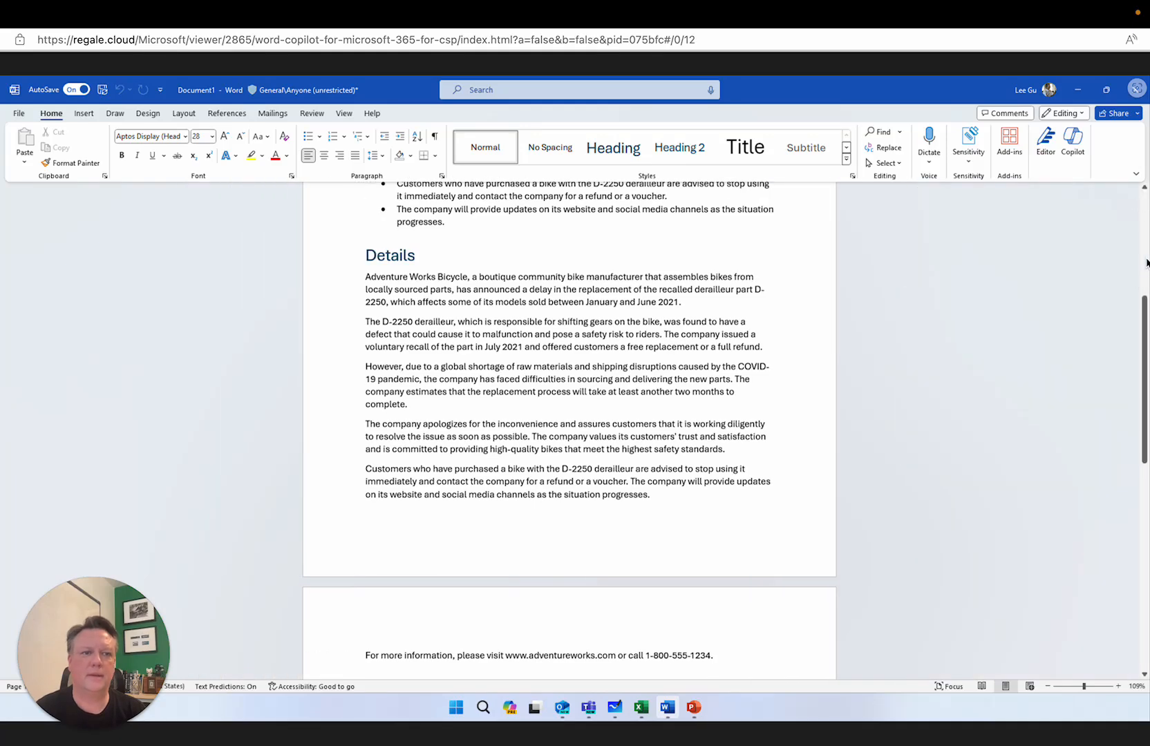
# Have Copilot continue the press release with Inspire me on a new line after the contact information, and keep the generated text
pyautogui.click(1145, 565)
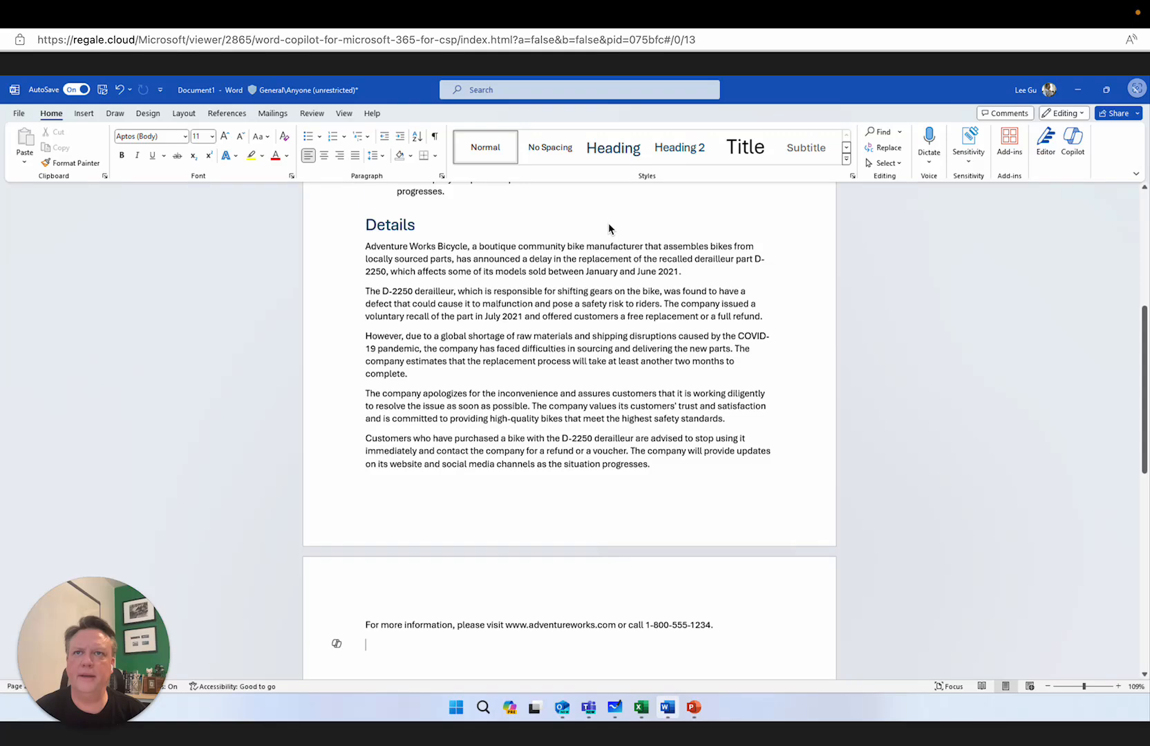
pyautogui.press('Left')
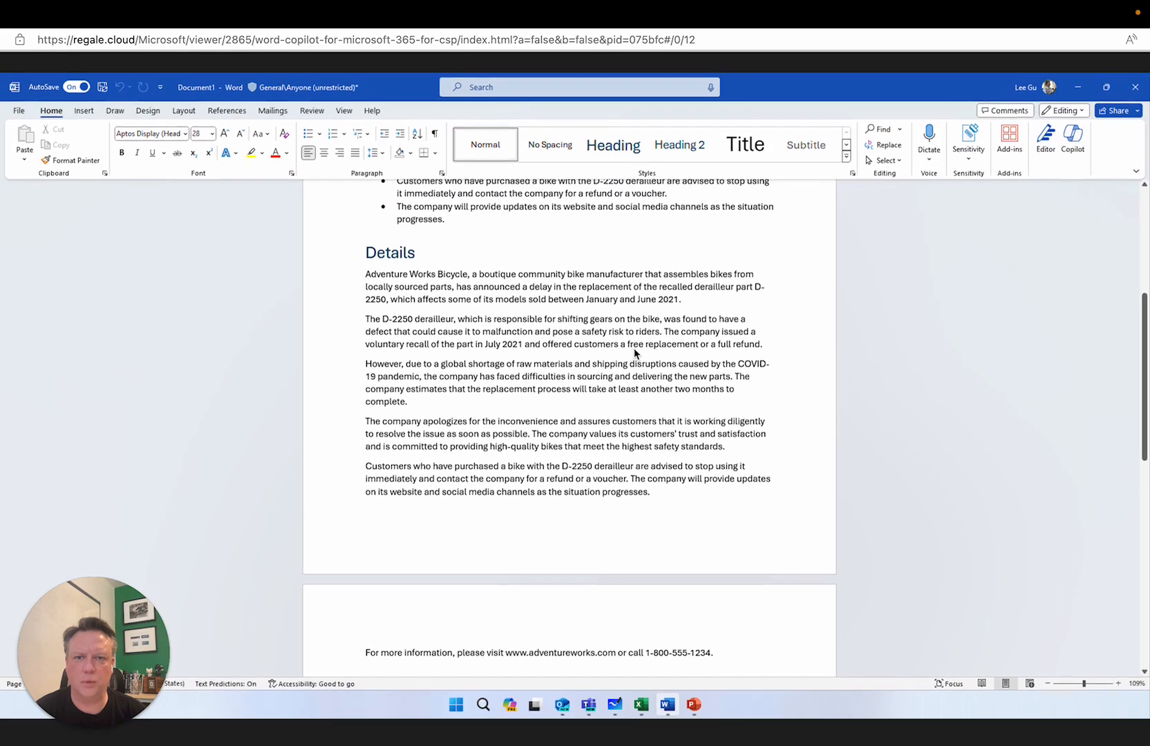
pyautogui.click(702, 531)
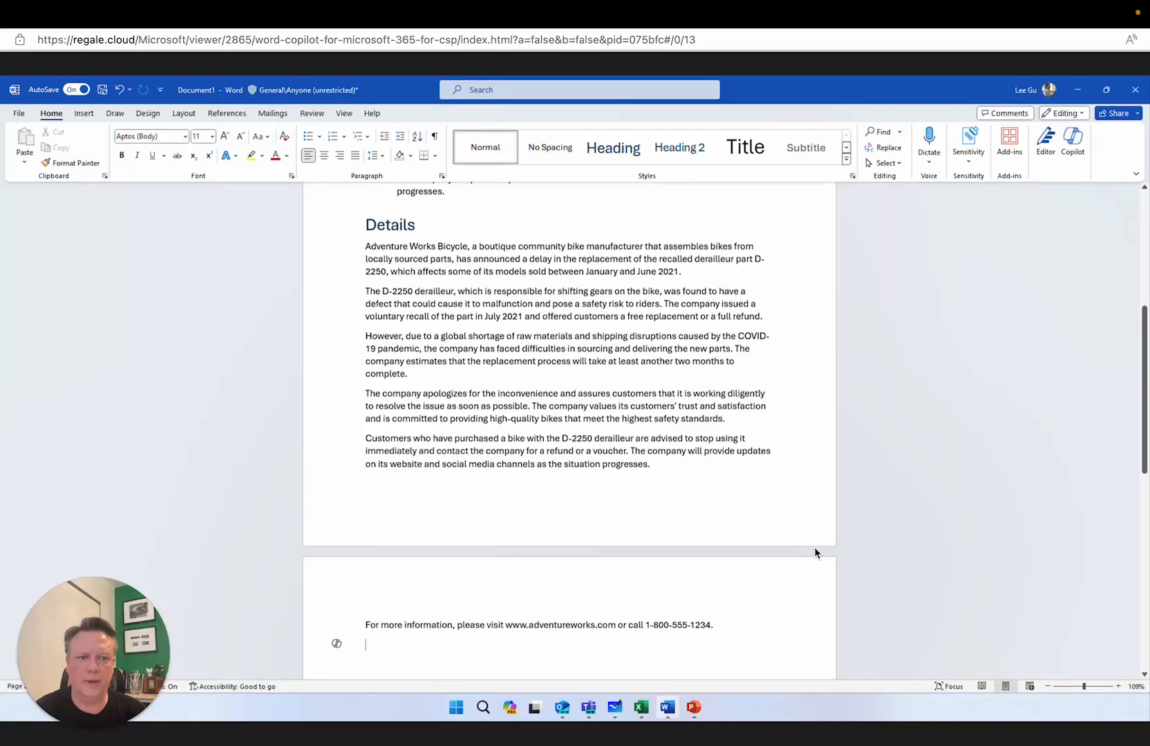
pyautogui.click(337, 644)
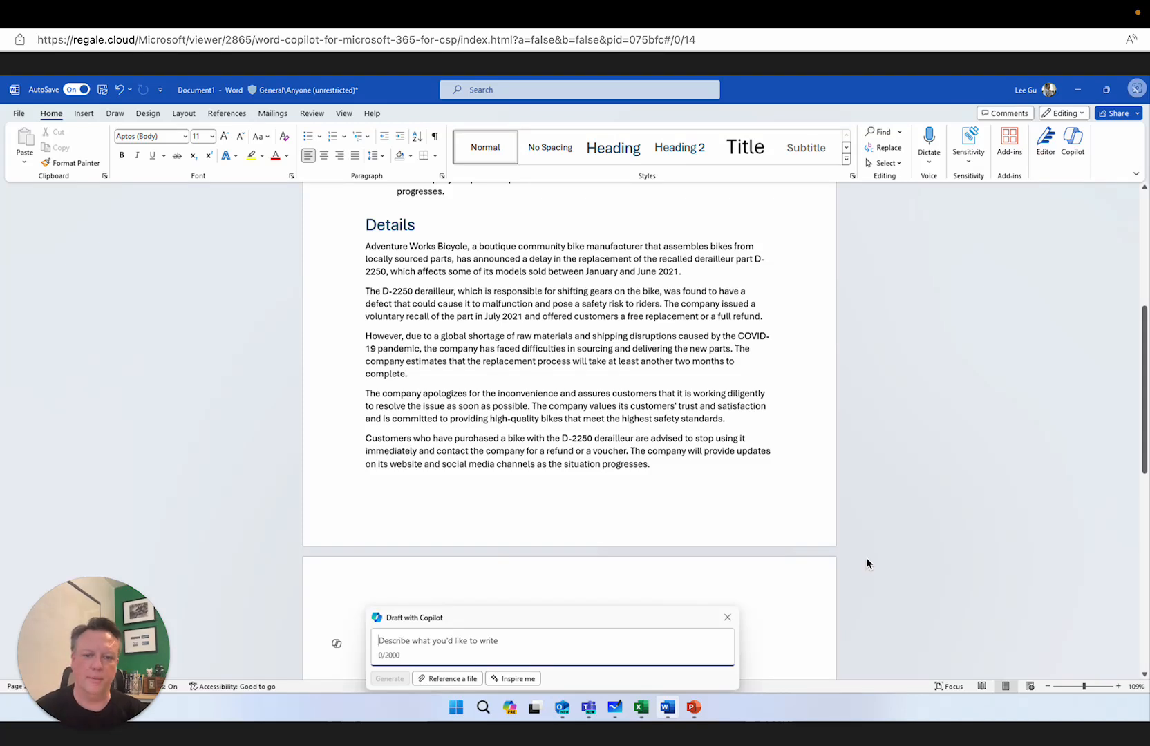
pyautogui.click(529, 680)
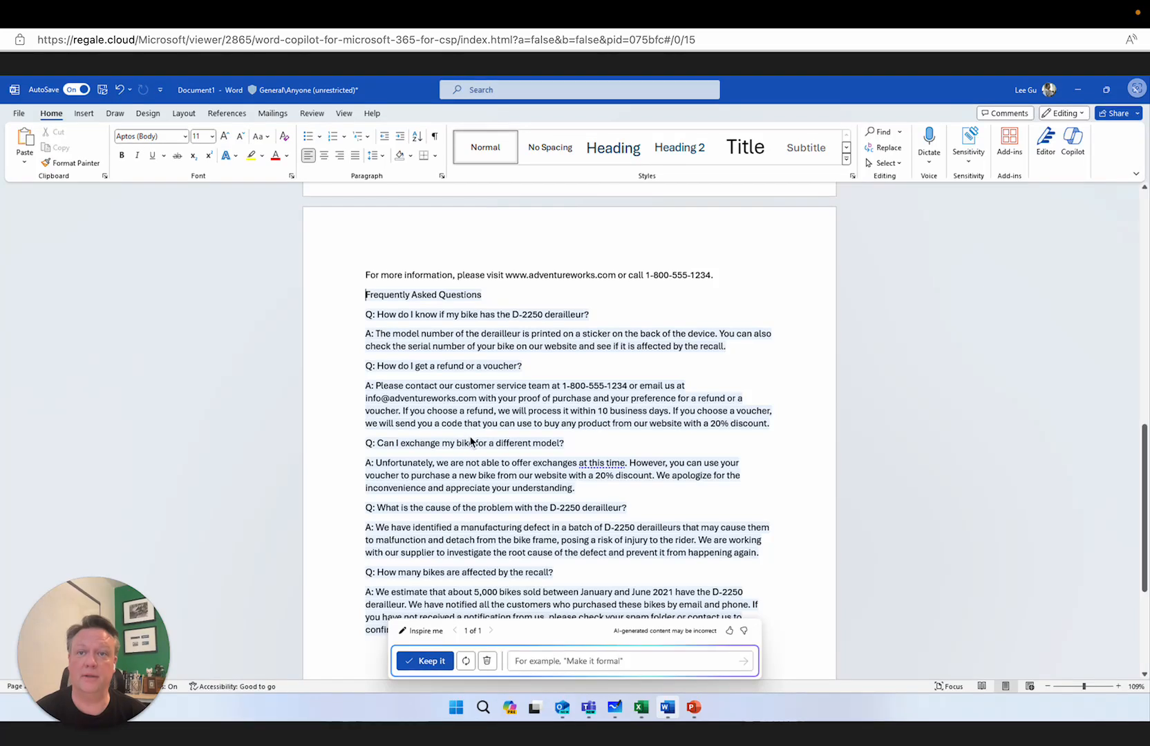
pyautogui.click(431, 661)
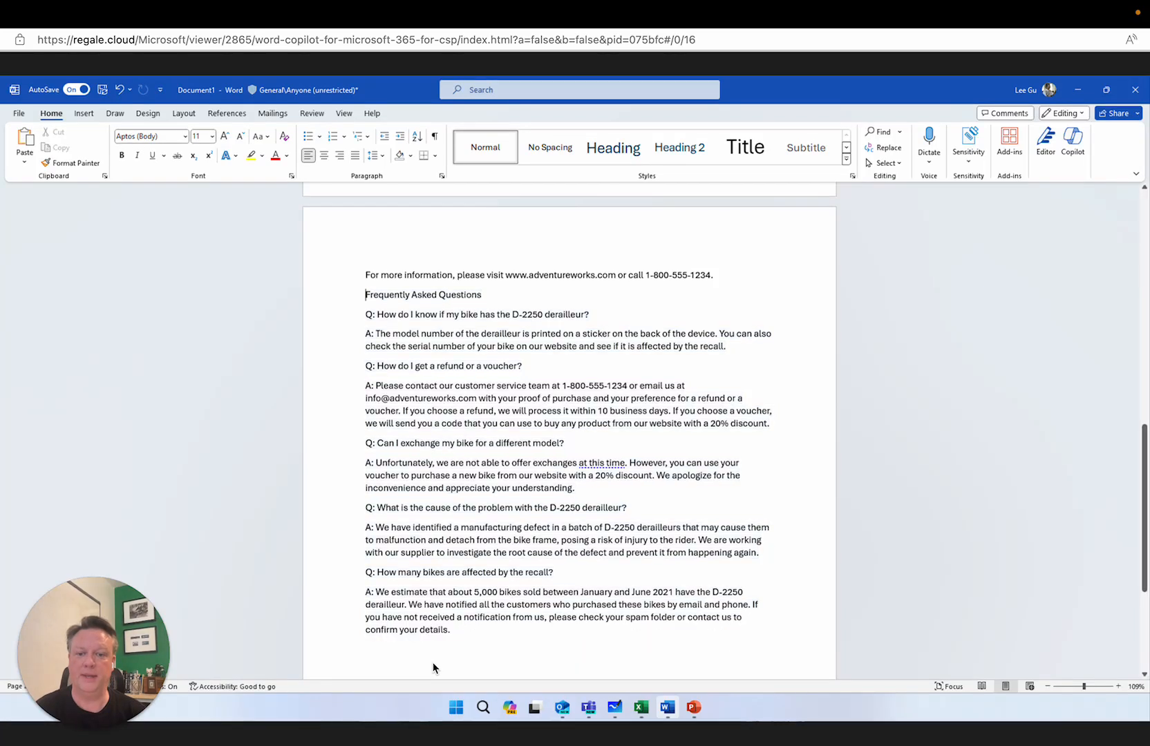
# Return to the start of the press release and create a new blank document
pyautogui.click(1145, 253)
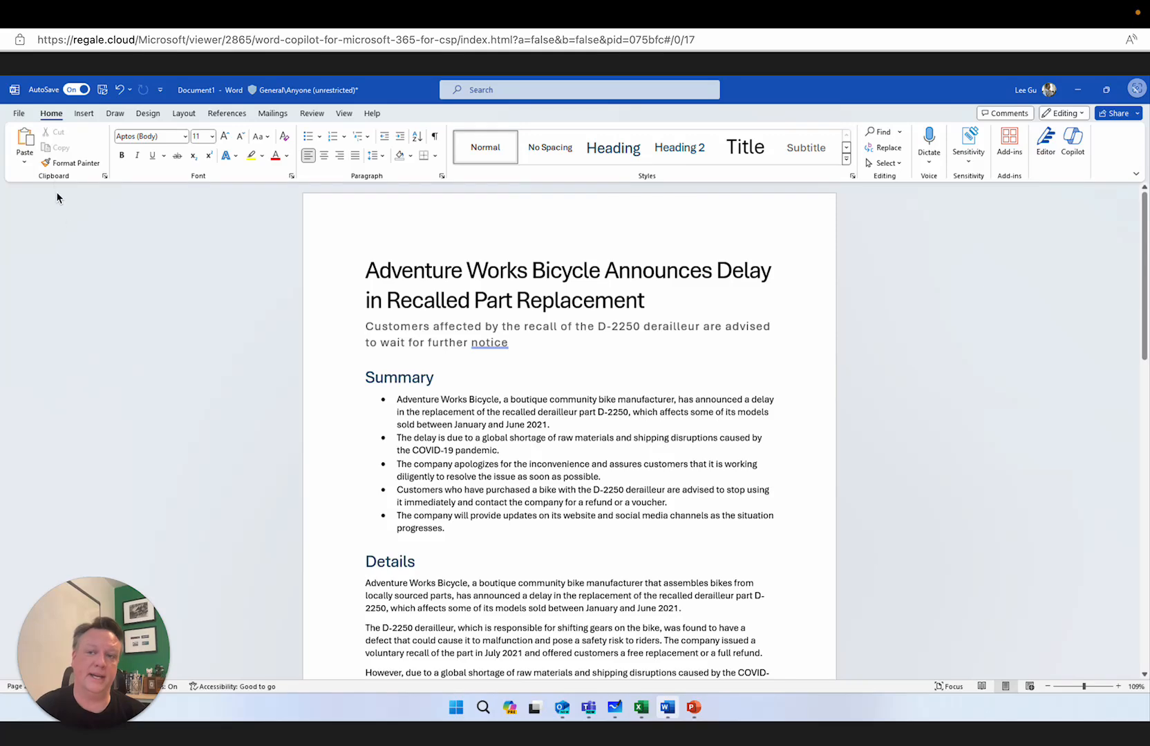
pyautogui.click(18, 113)
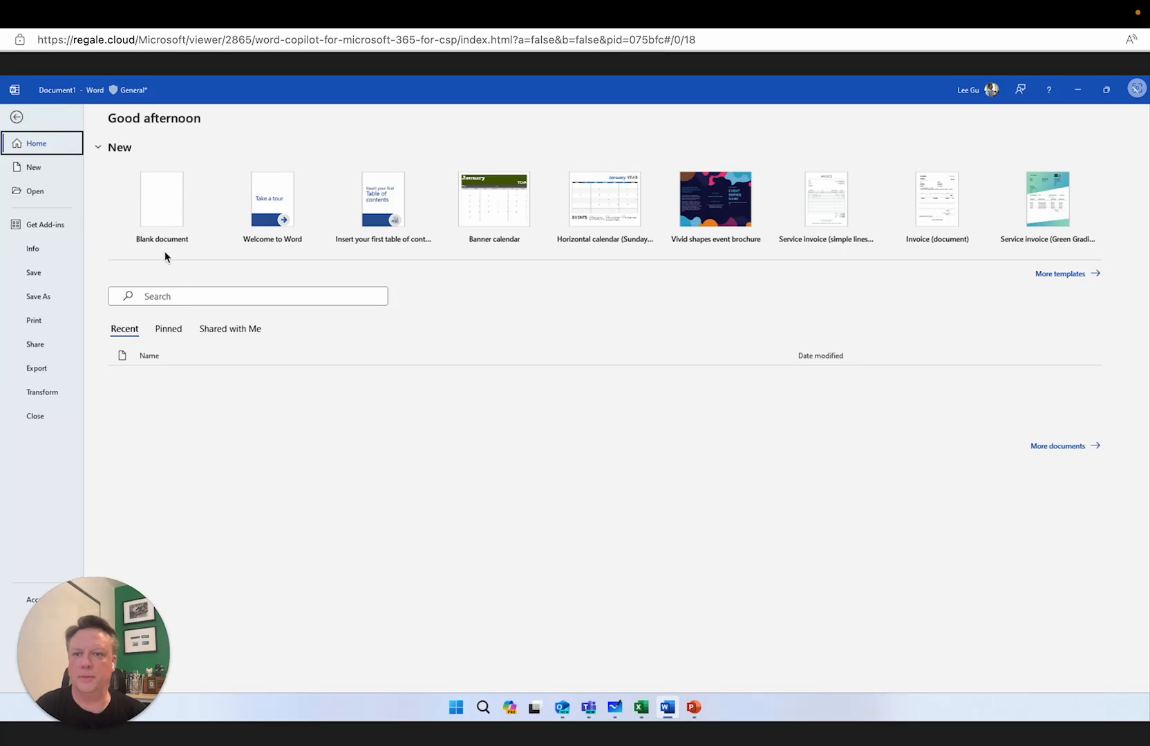
pyautogui.click(163, 195)
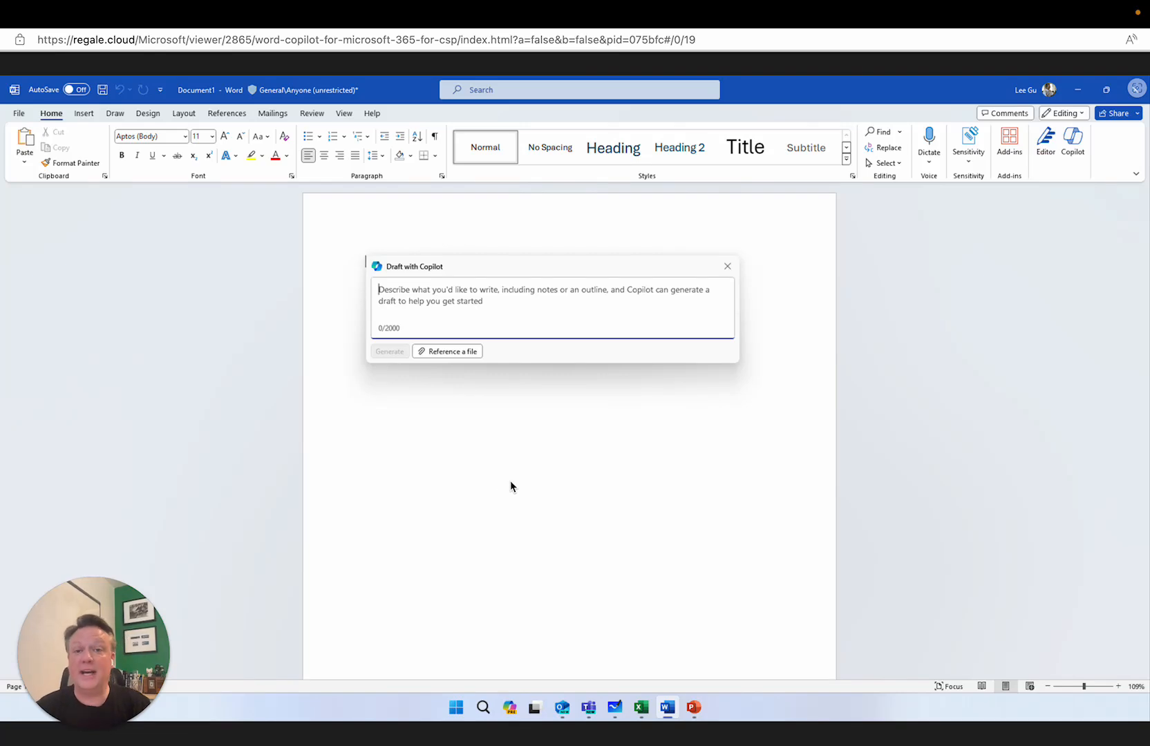
# Generate a Copilot draft referencing Bike Mechanic Job Description.docx with the prompt "create a hiring document for my new hire."
pyautogui.click(454, 353)
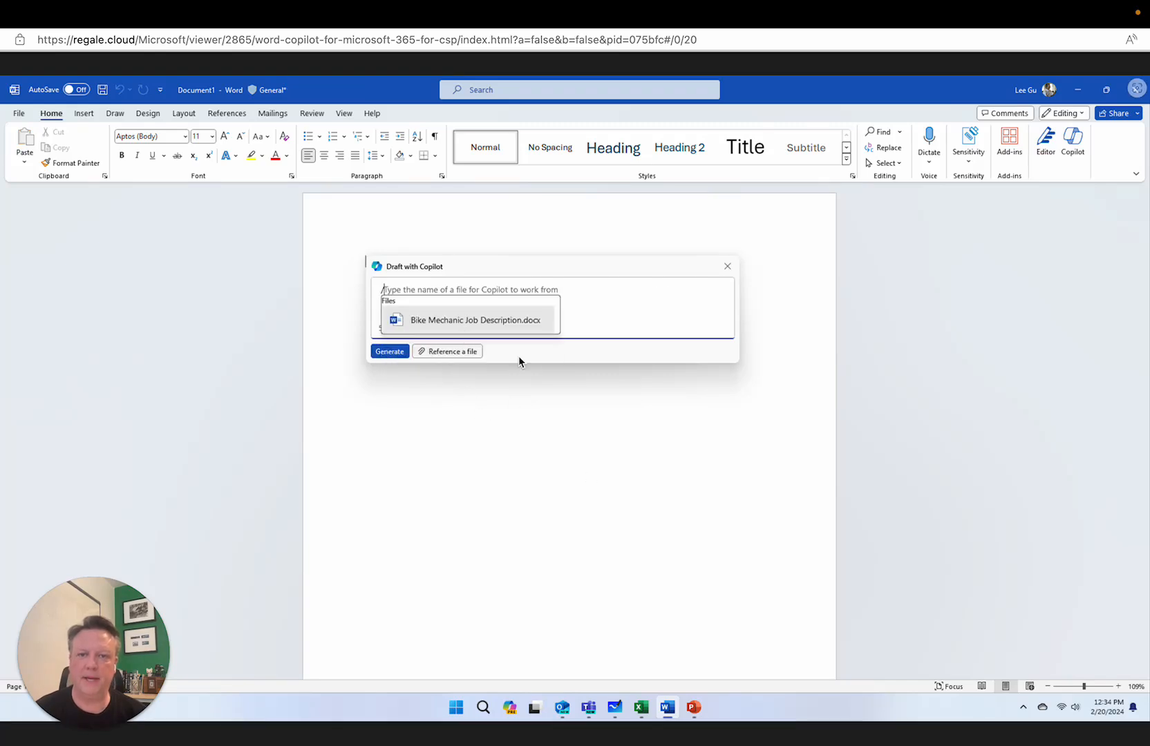
pyautogui.click(463, 320)
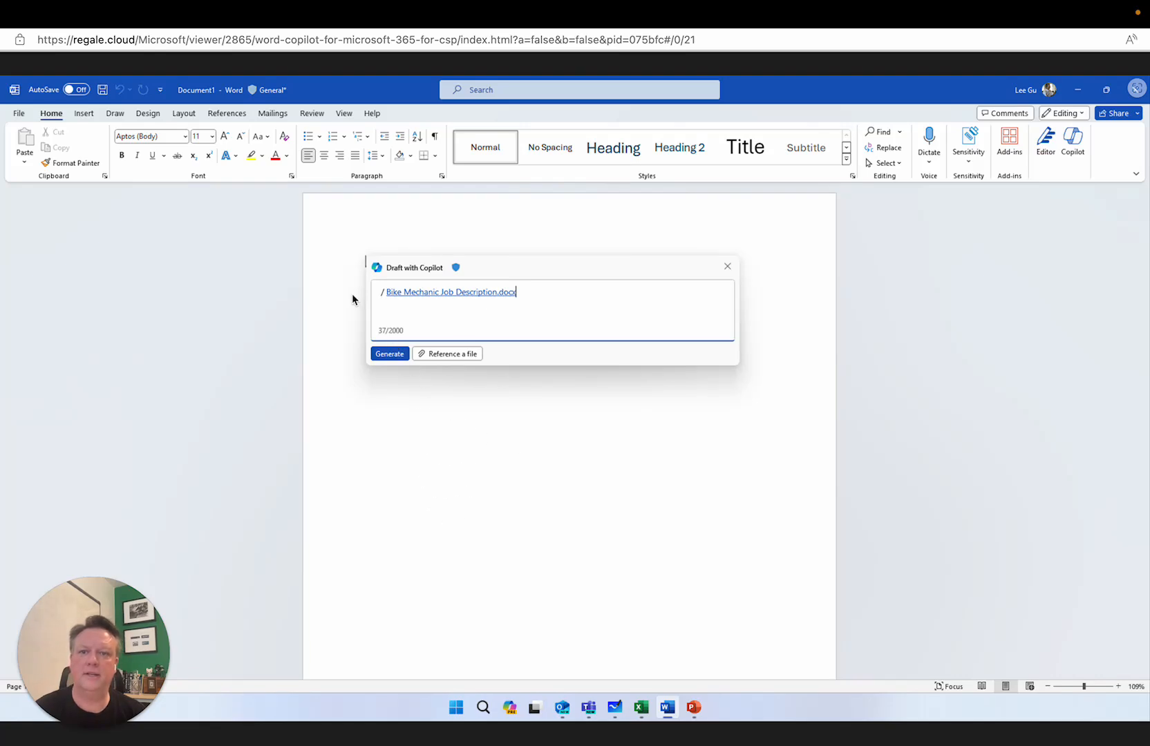
pyautogui.write('create a hiring document for my new hire.')
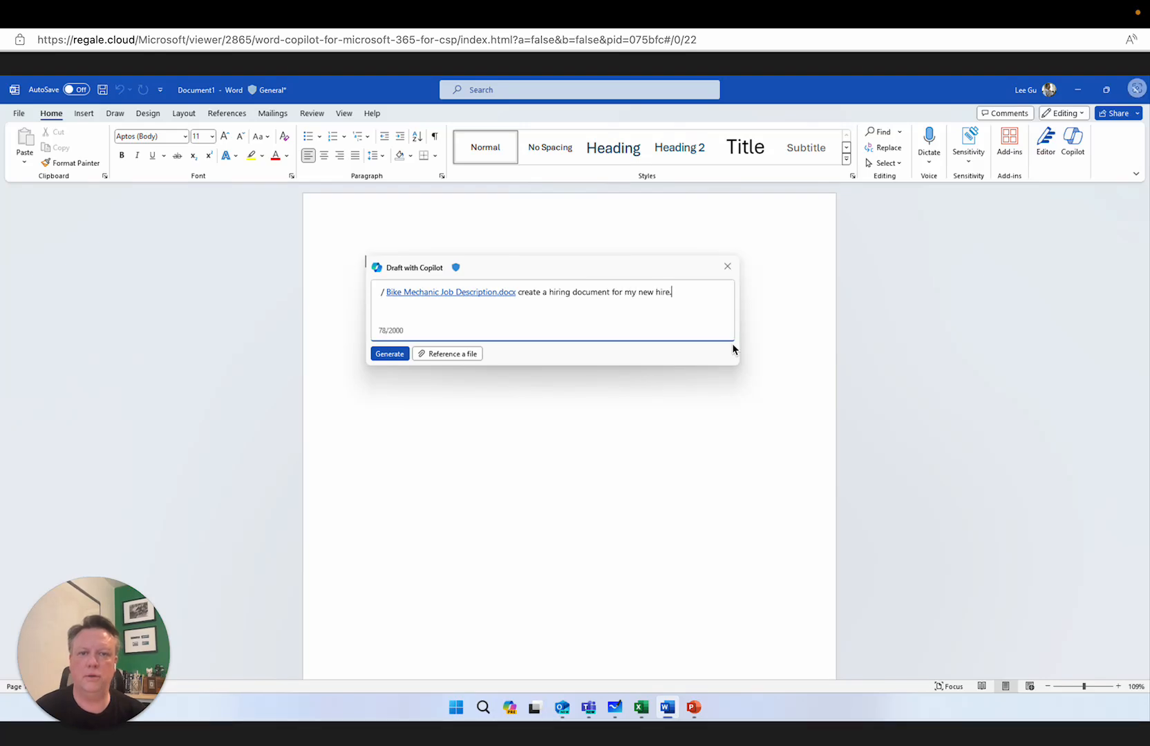
pyautogui.click(398, 356)
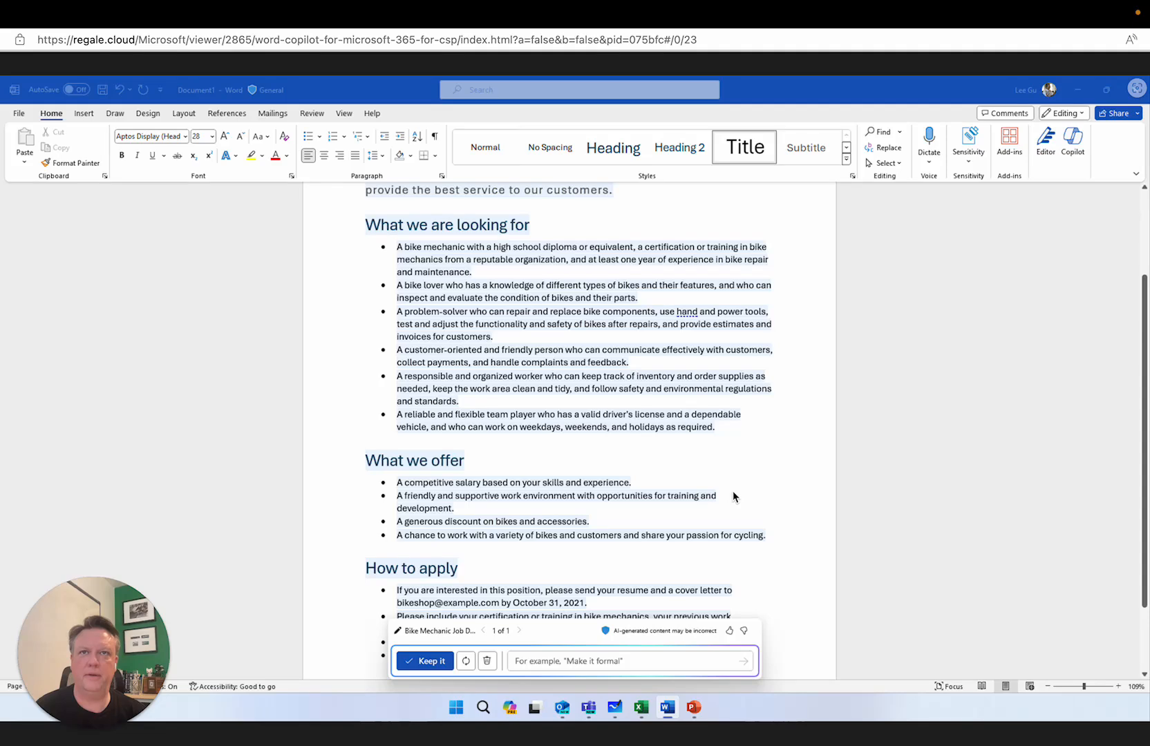
# Refine the hiring document with the instruction "Make the intro more casual." and keep the new version
pyautogui.click(1144, 263)
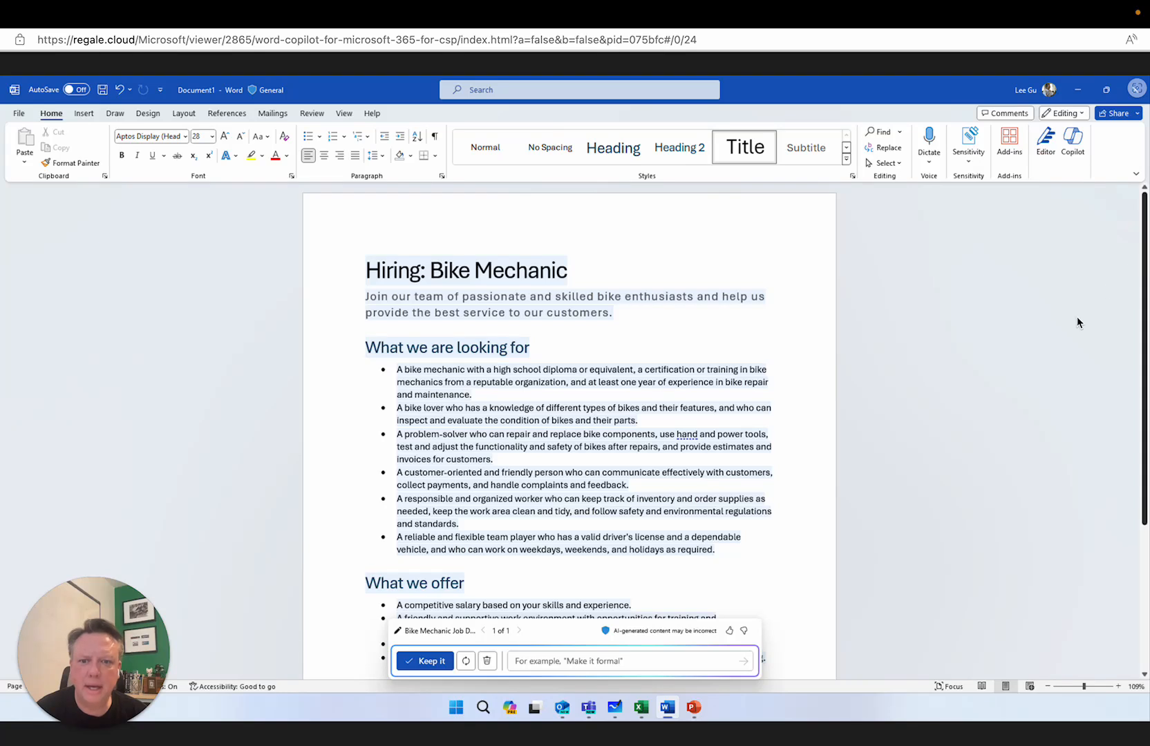
pyautogui.click(596, 666)
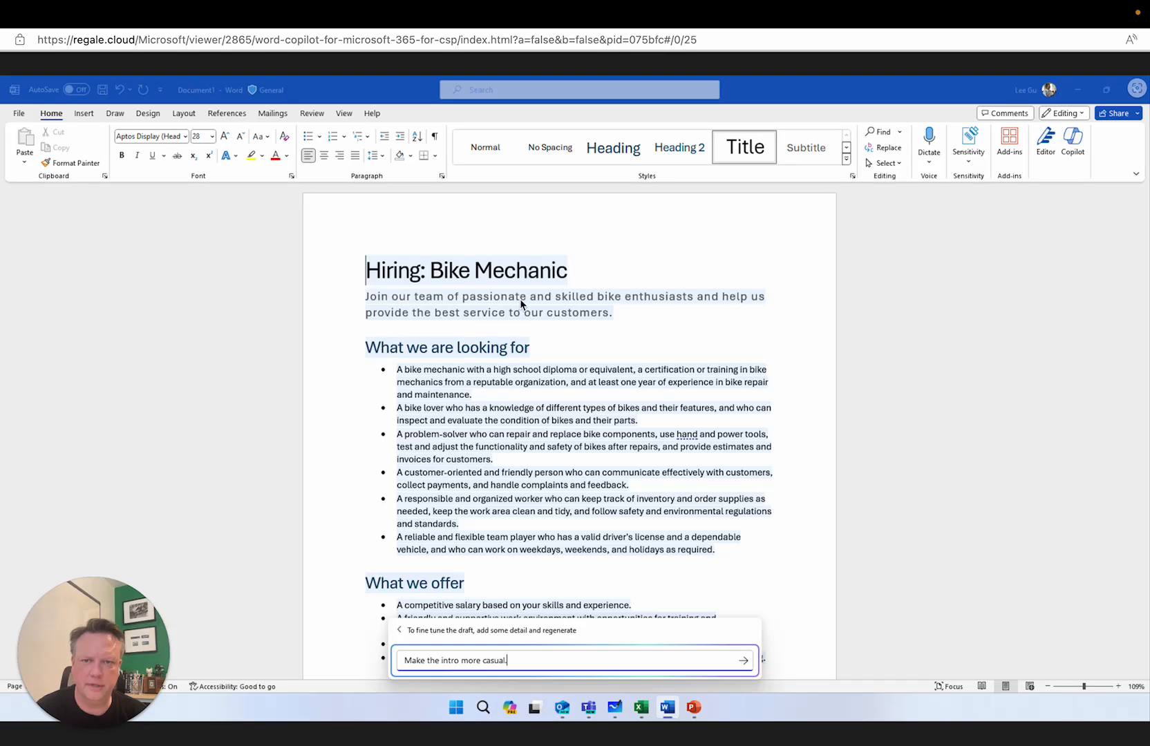
pyautogui.click(744, 666)
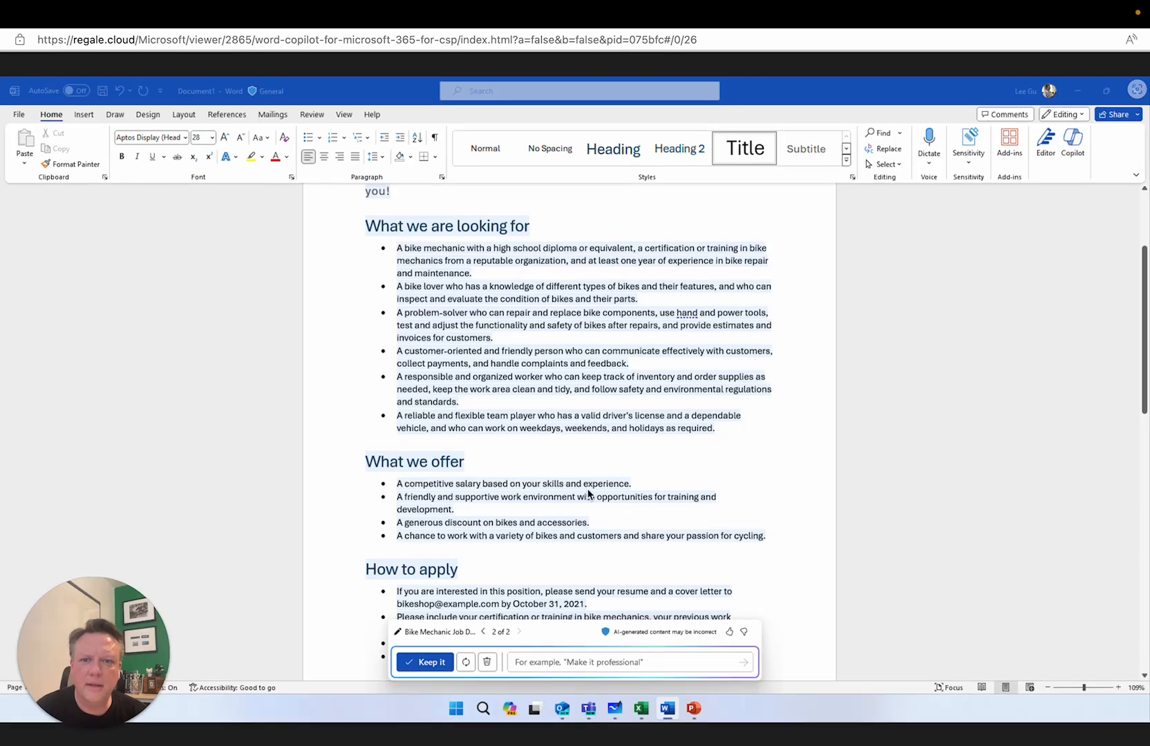
pyautogui.click(428, 662)
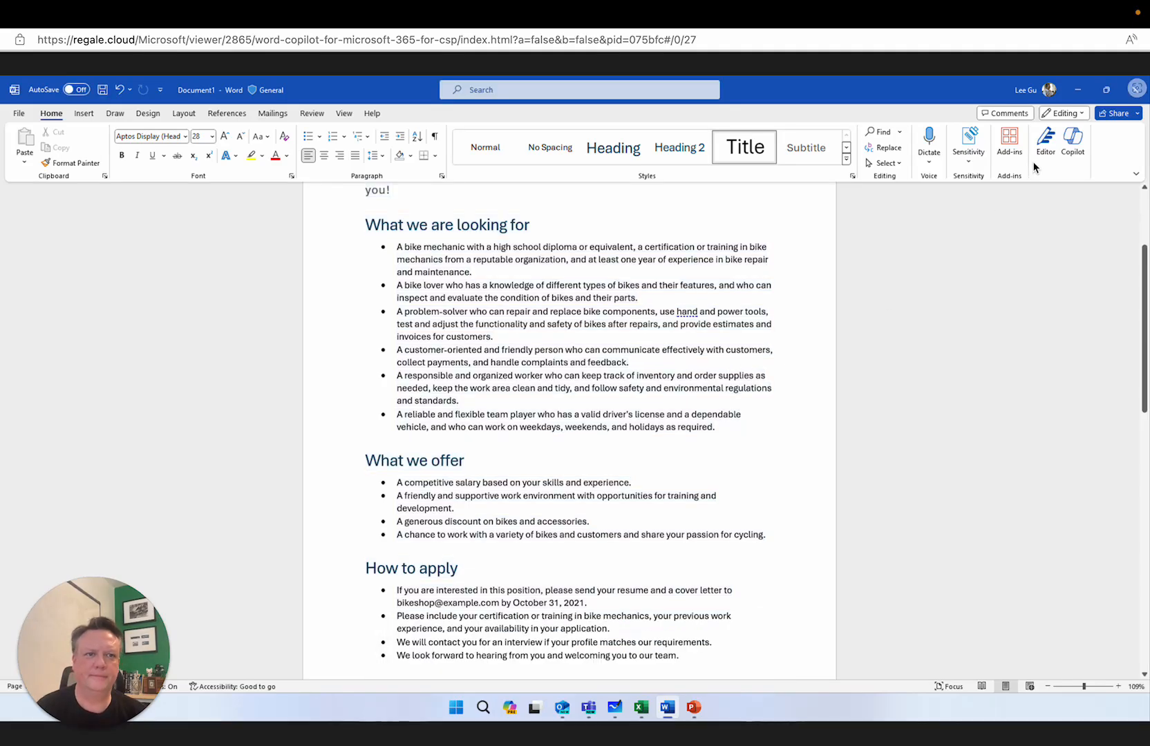
# Rewrite the intro paragraph under the Hiring: Bike Mechanic title with Copilot and replace it with the first suggestion
pyautogui.click(1141, 214)
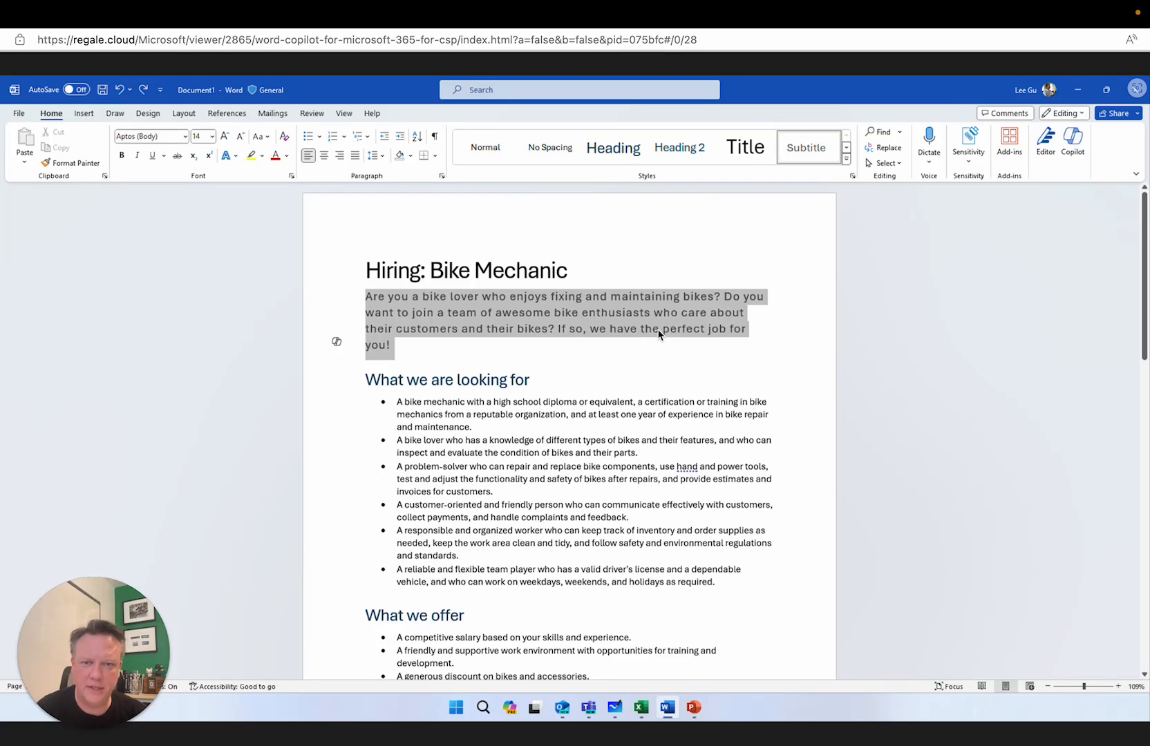
pyautogui.click(337, 341)
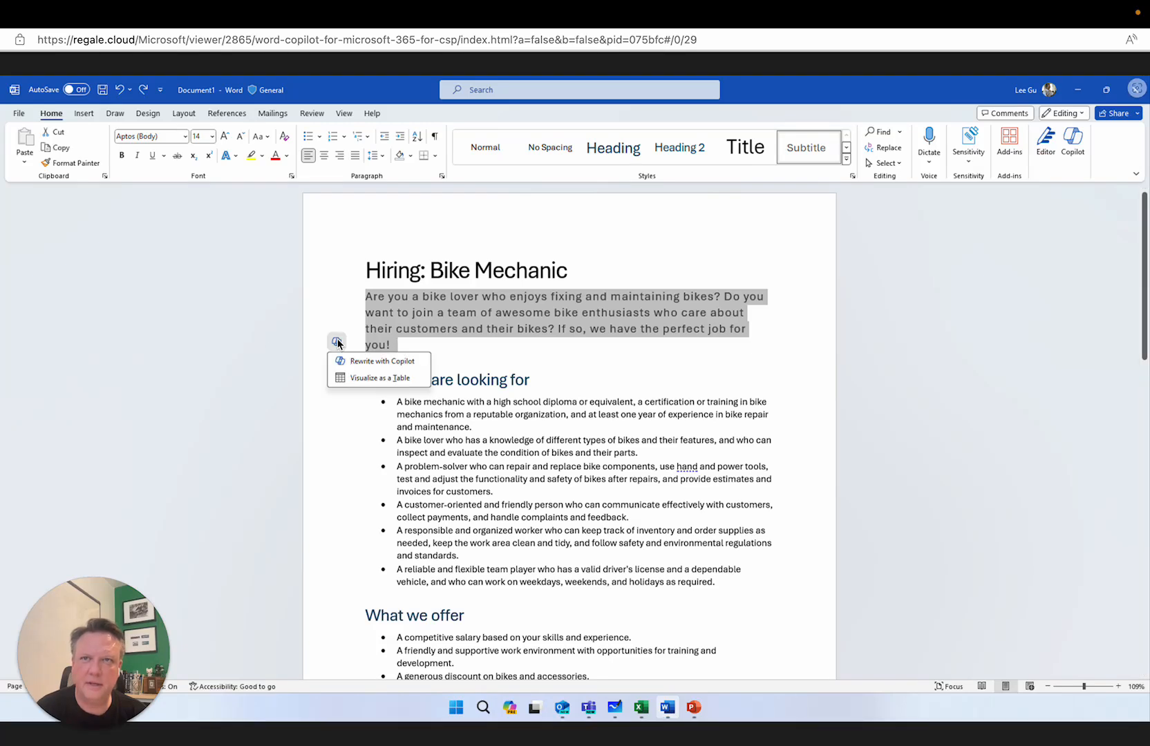
pyautogui.click(368, 361)
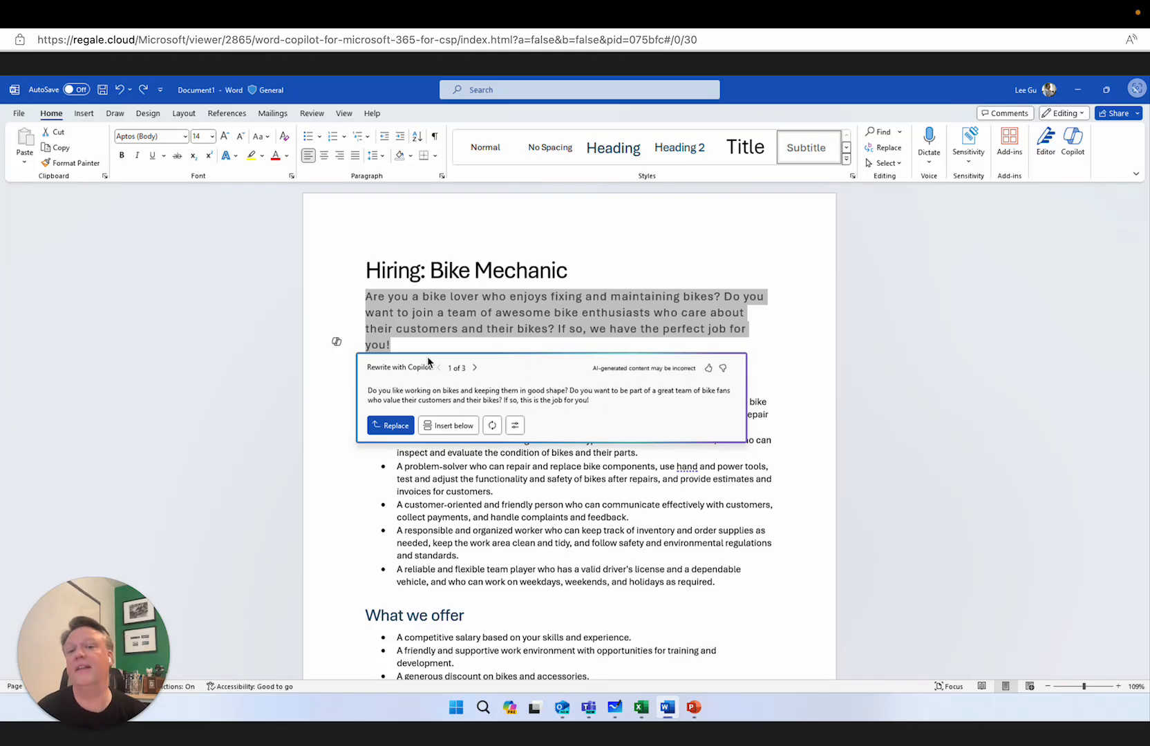
pyautogui.click(394, 430)
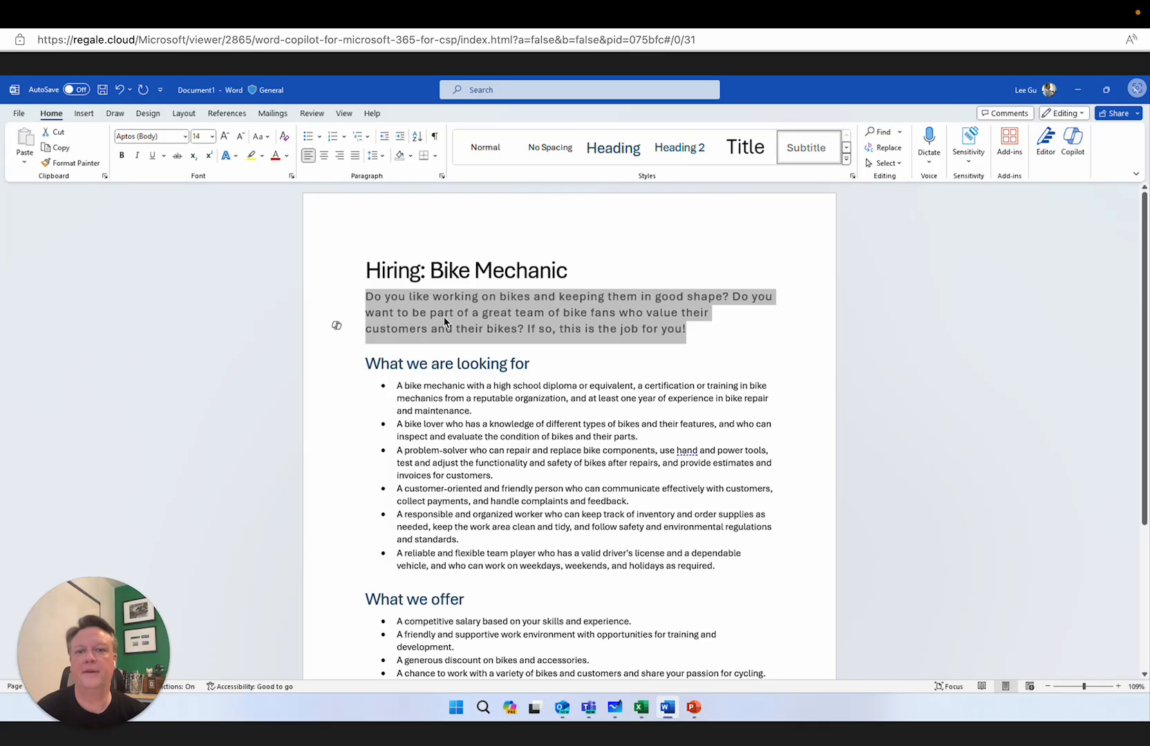